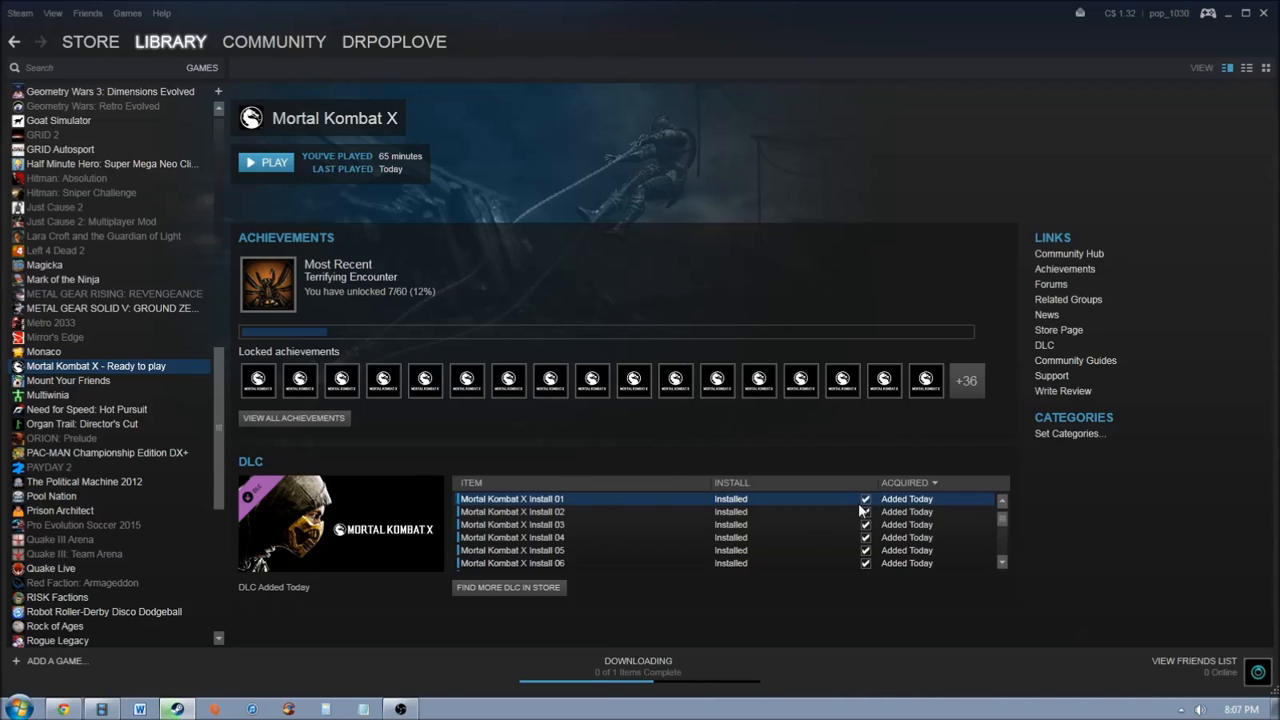
scroll(798, 526, down, 3)
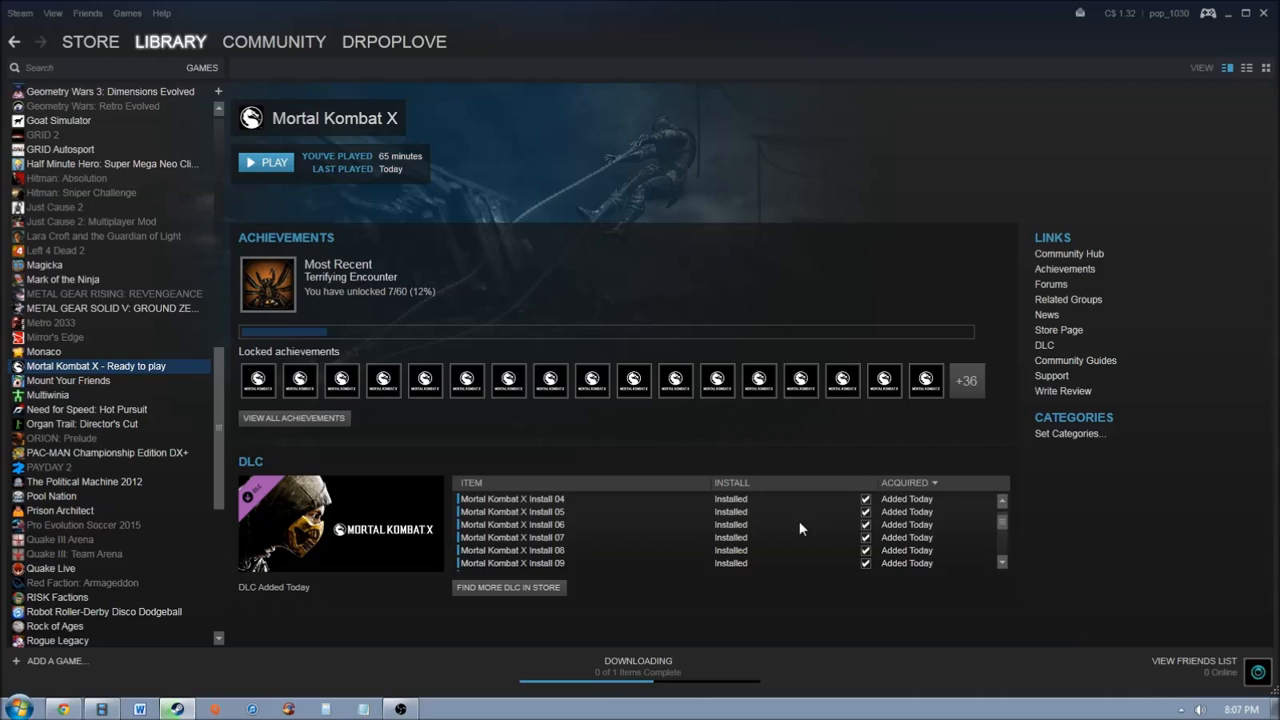
scroll(798, 526, up, 3)
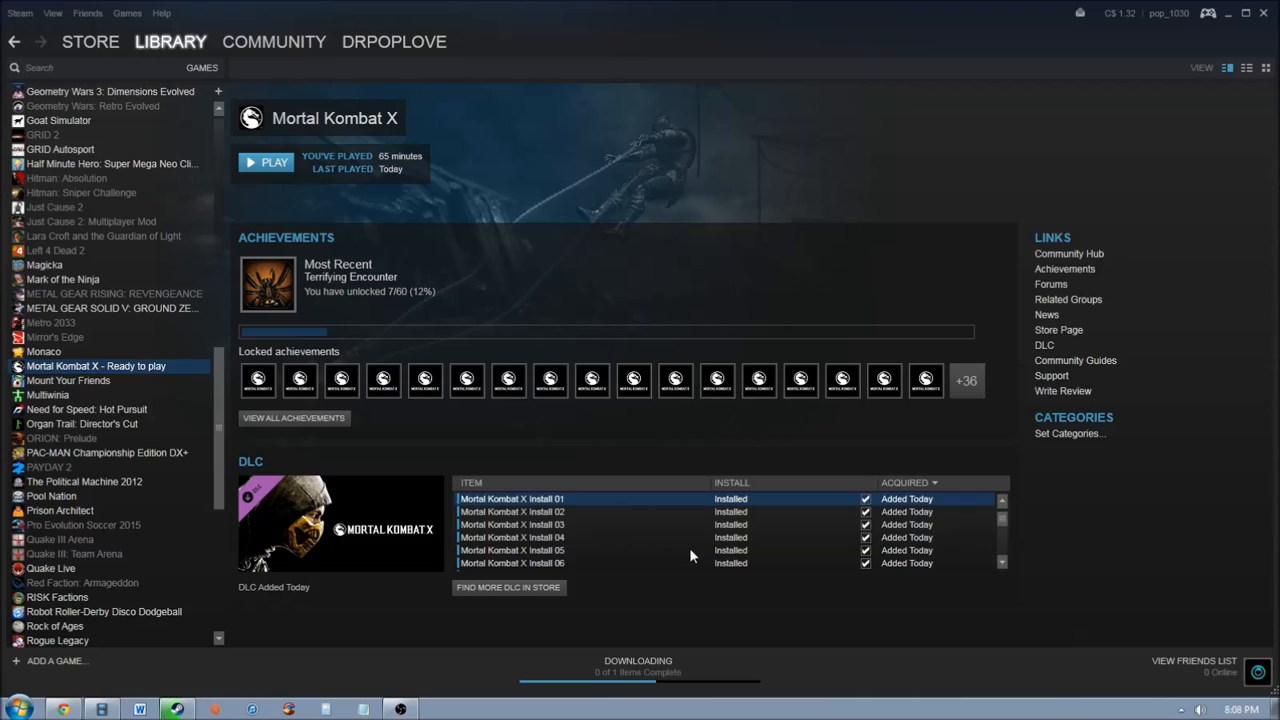
scroll(657, 547, down, 3)
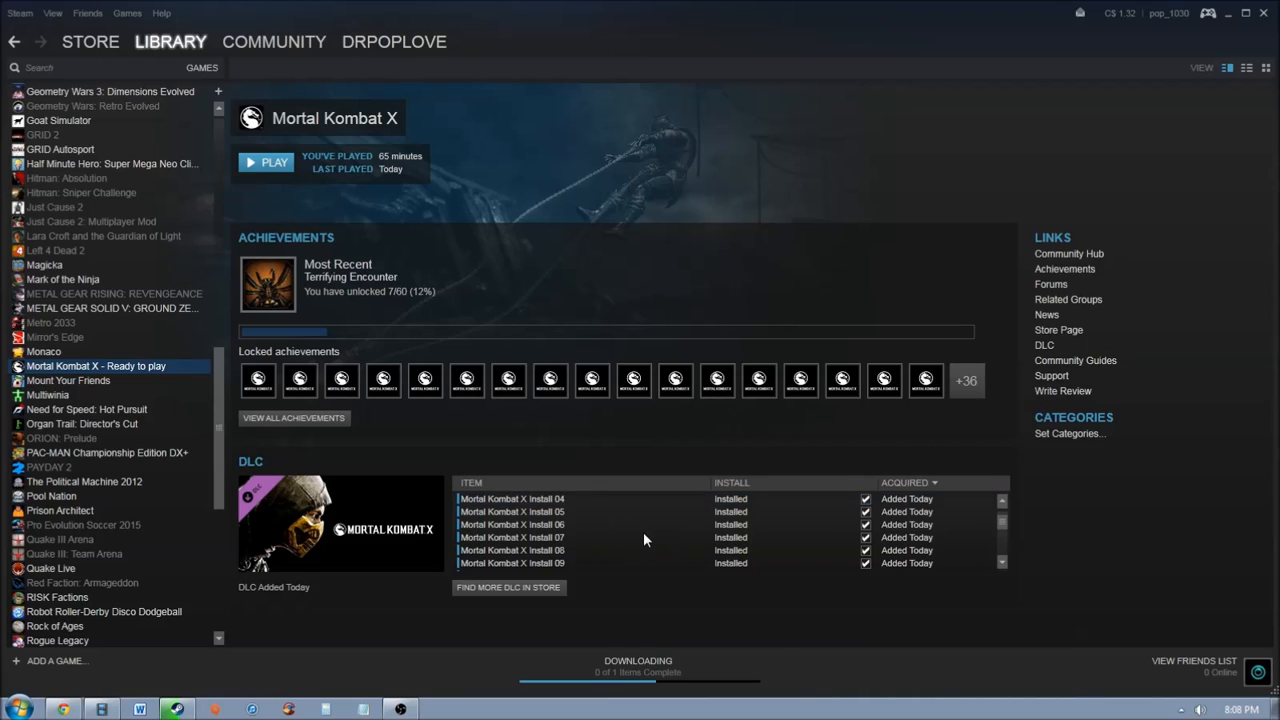
scroll(593, 520, up, 3)
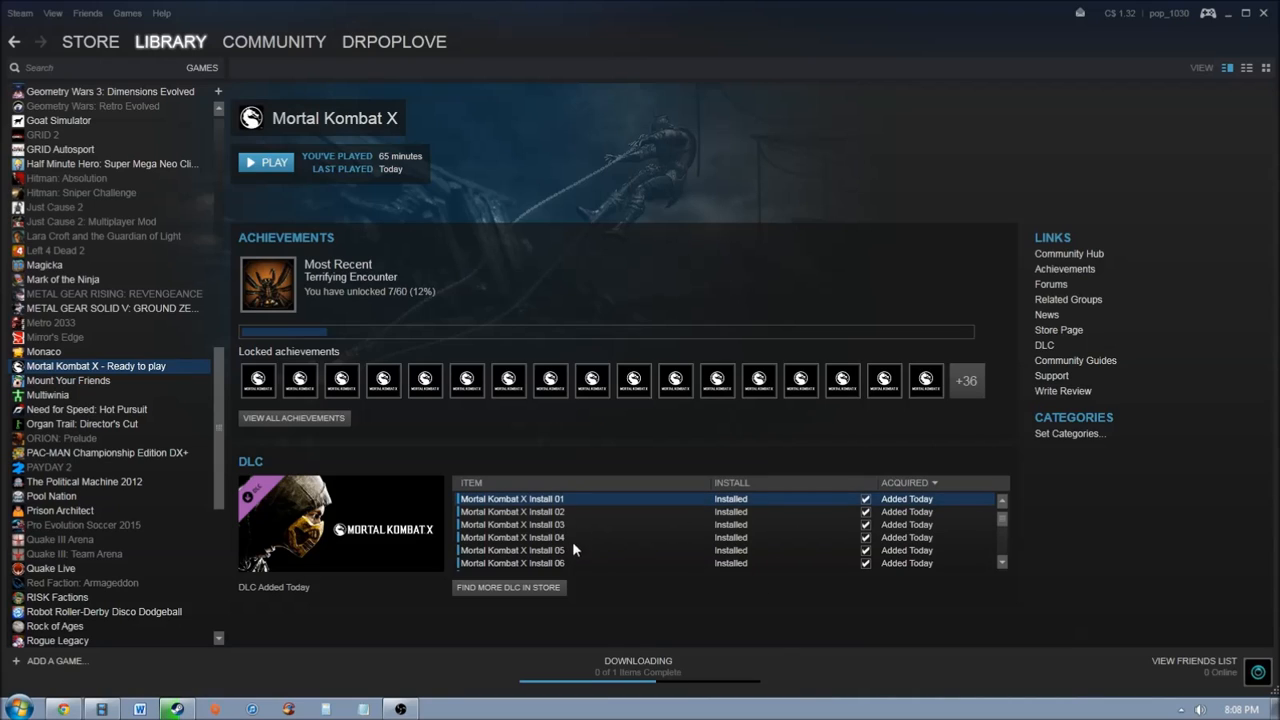